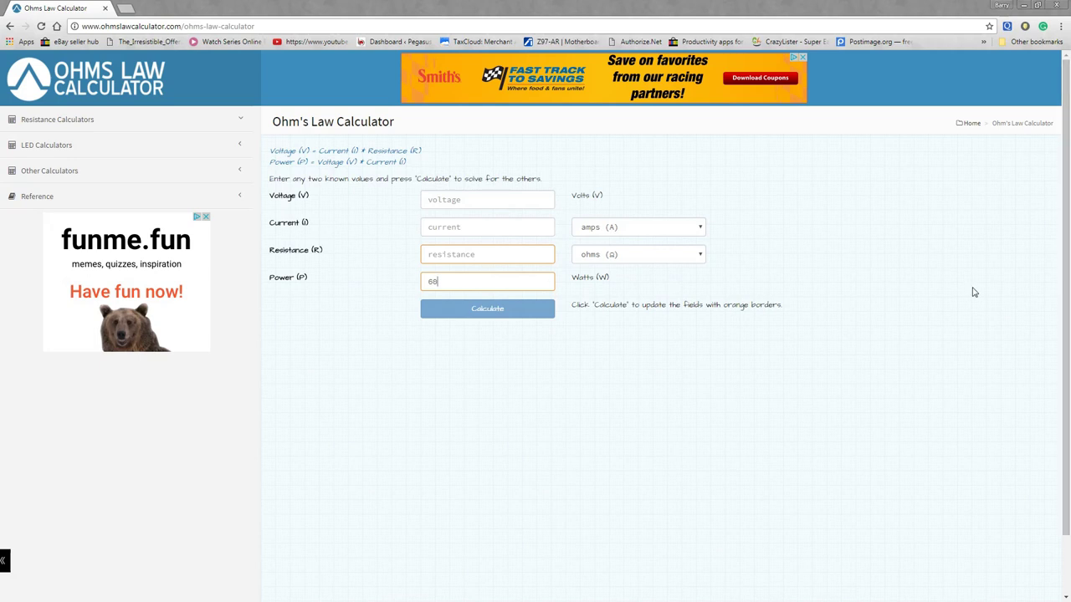
- Enter a voltage of 9 V with the 60 W power and calculate the current and resistance
{"action": "left_click", "coordinate": [502, 199]}
{"action": "type", "text": "9"}
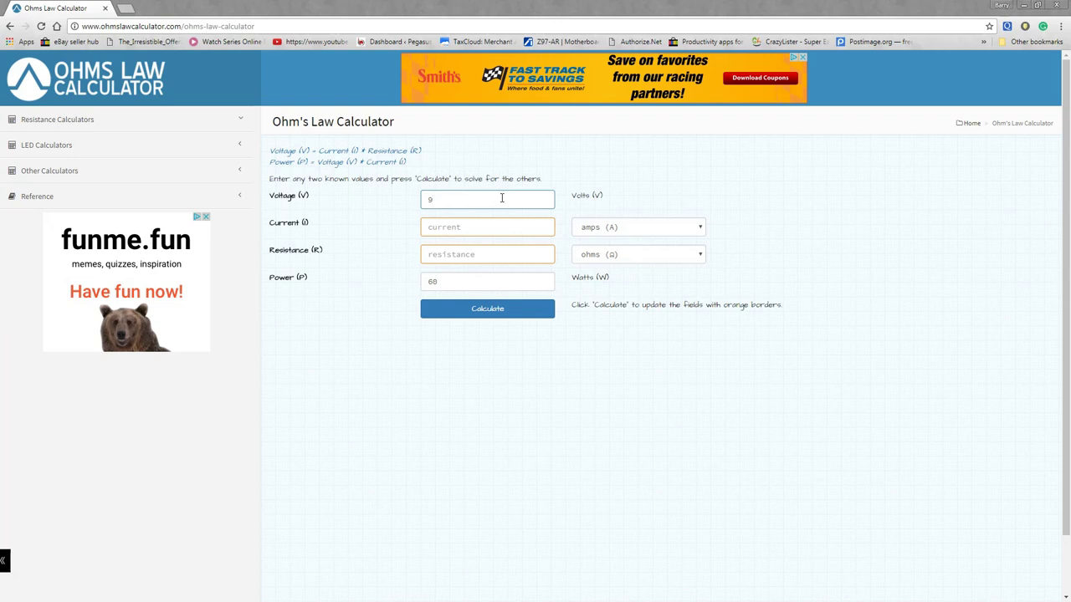
{"action": "left_click", "coordinate": [507, 314]}
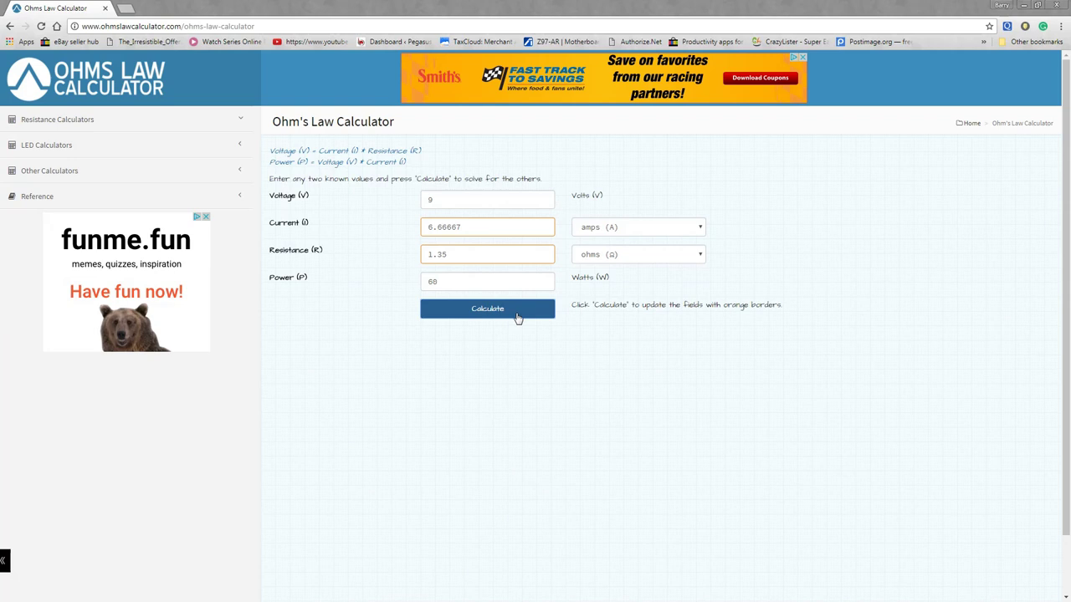
- Clear the form and calculate the current and resistance for 5 V and 60 W
{"action": "key", "text": "F5"}
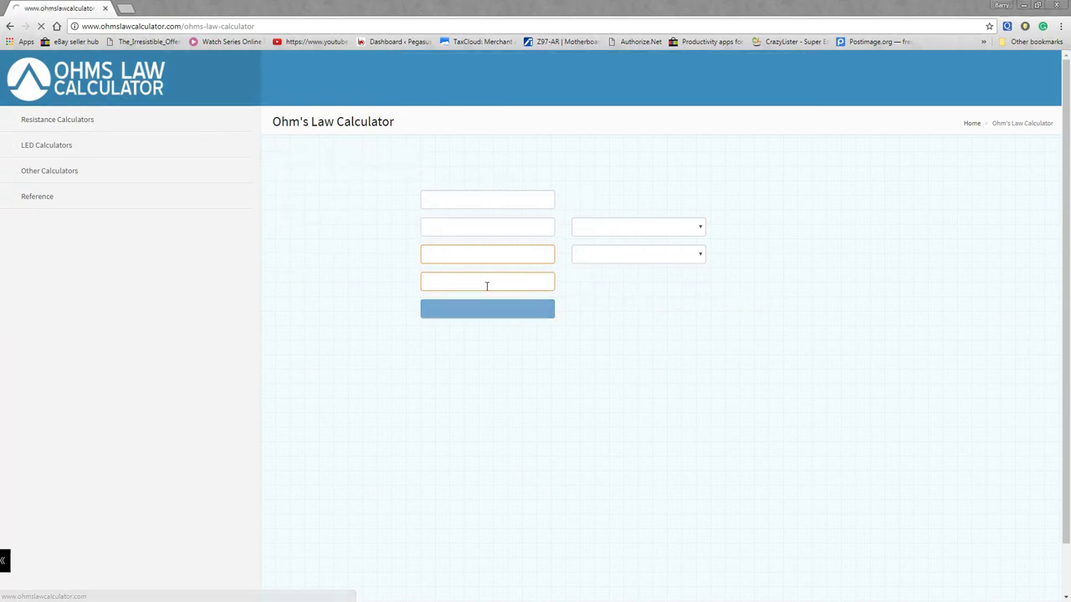
{"action": "left_click", "coordinate": [472, 203]}
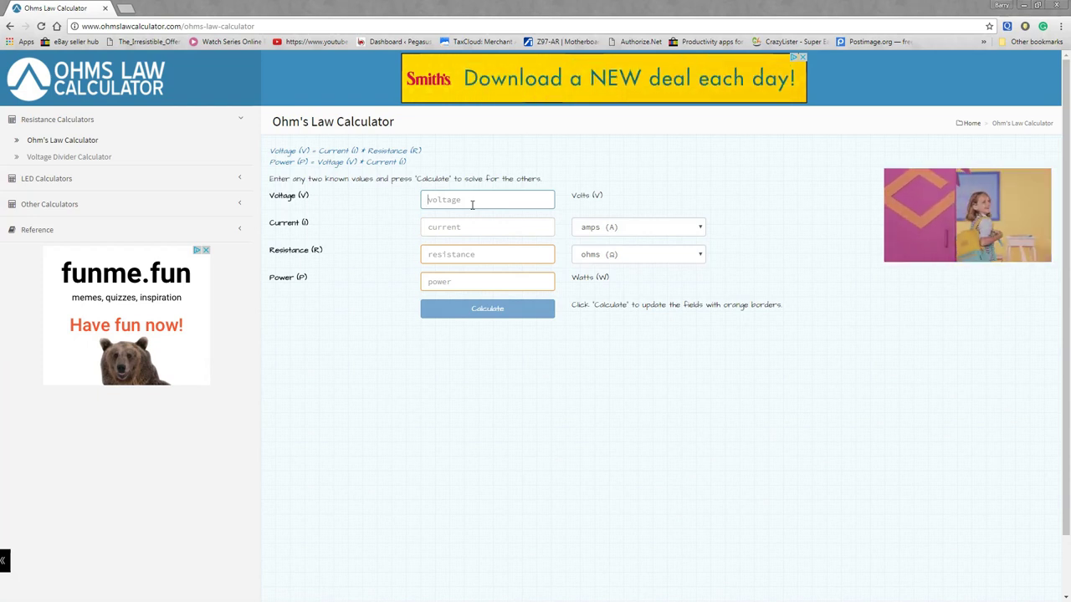
{"action": "type", "text": "5"}
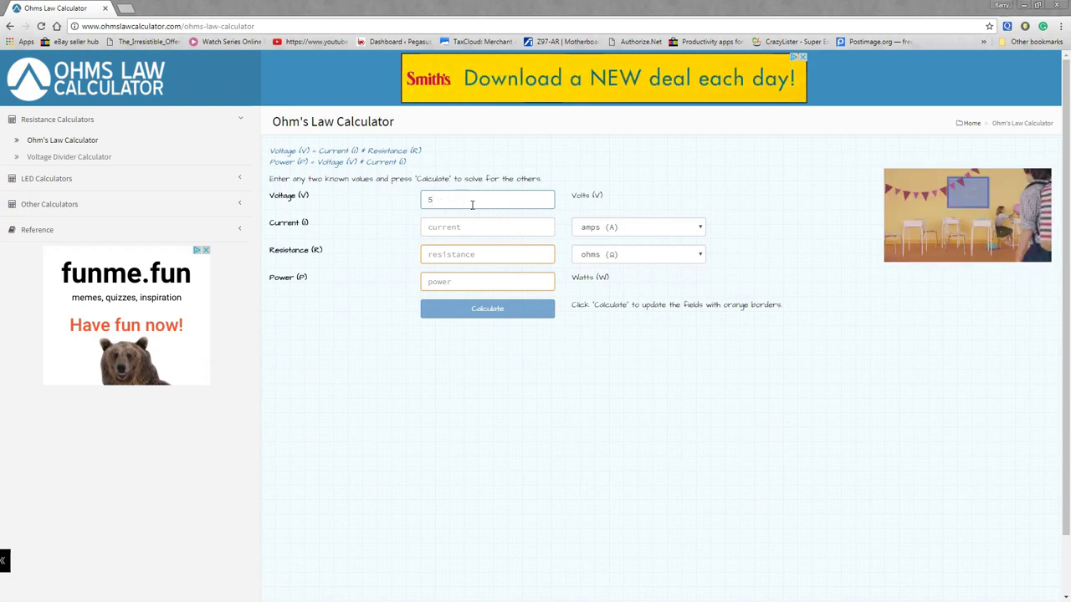
{"action": "left_click", "coordinate": [474, 289]}
{"action": "type", "text": "68"}
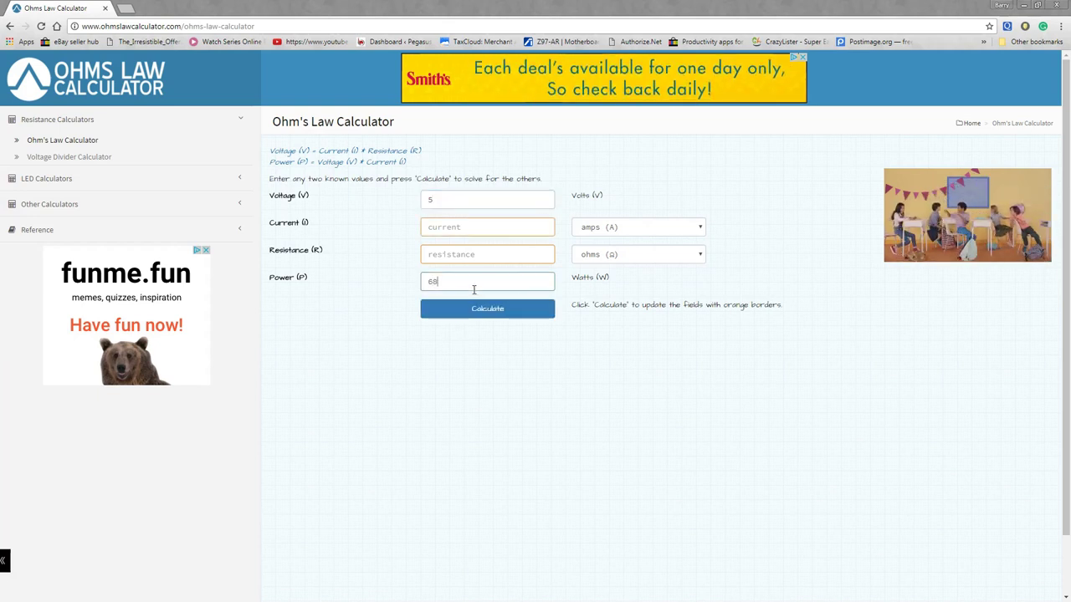
{"action": "left_click", "coordinate": [500, 308]}
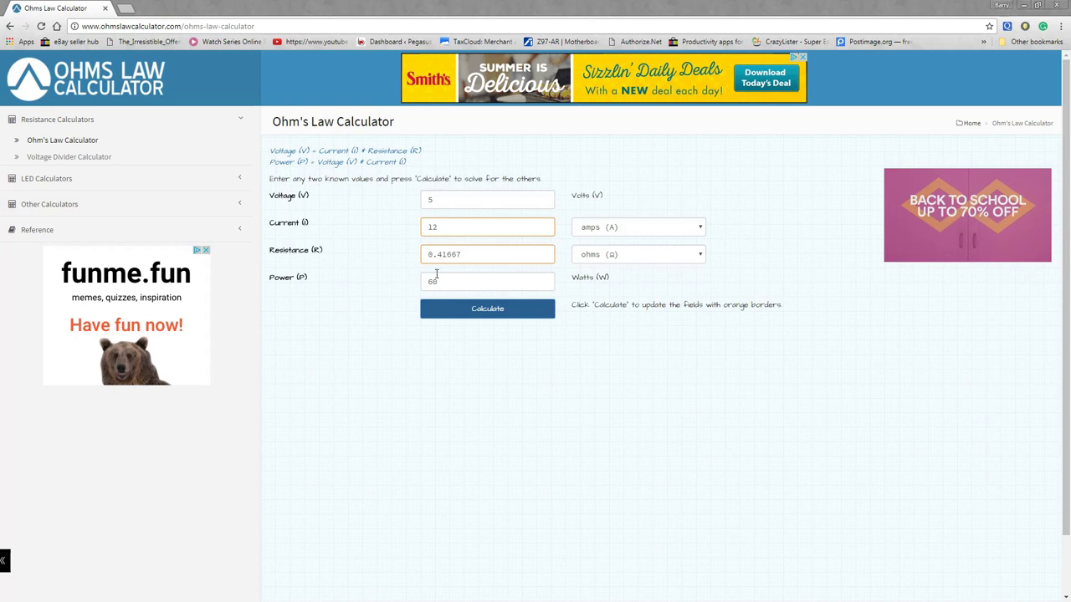
- Reset the calculator and compute the current and power for a resistance of .25 ohms at 5 V
{"action": "left_click", "coordinate": [185, 94]}
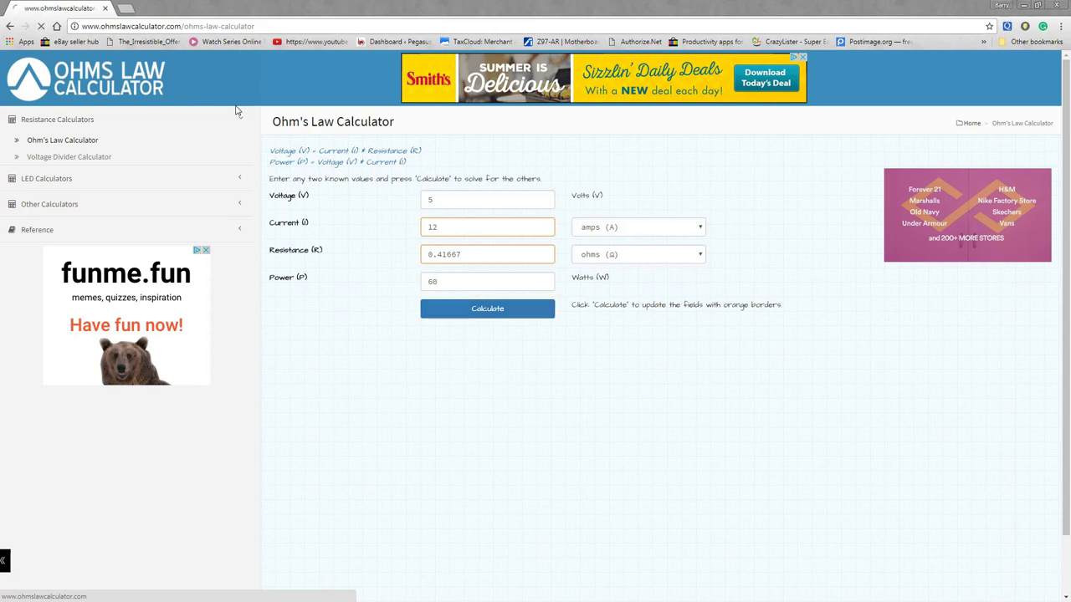
{"action": "left_click", "coordinate": [465, 256]}
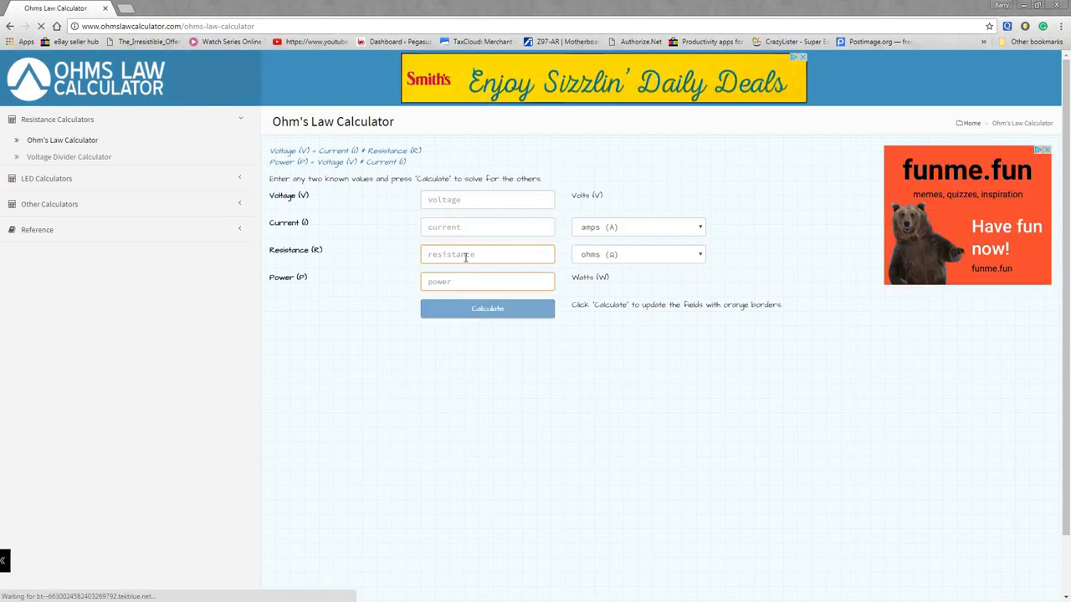
{"action": "type", "text": ".2"}
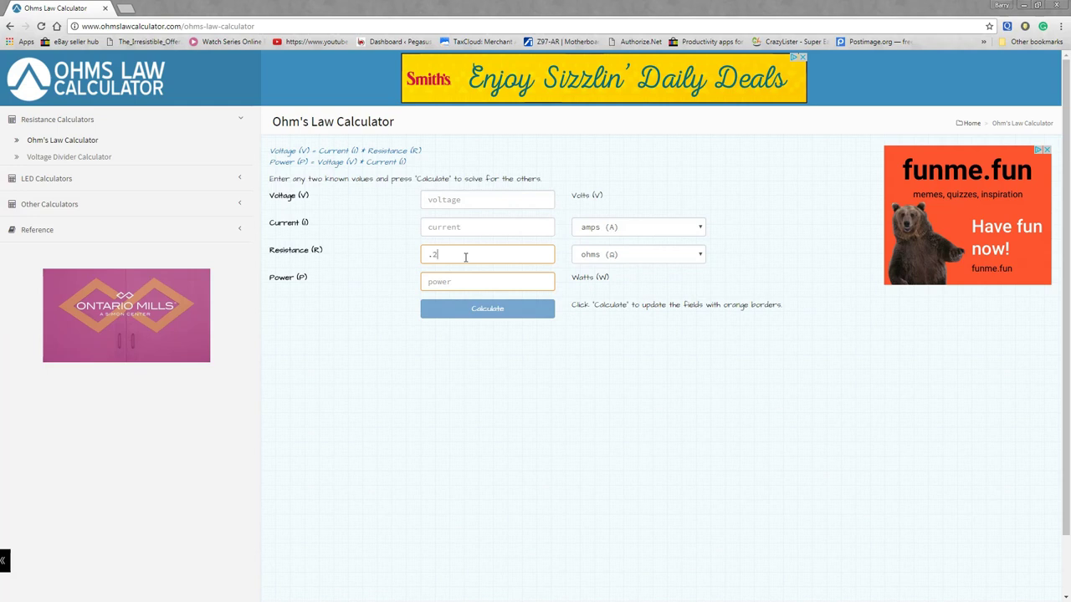
{"action": "type", "text": "5"}
{"action": "left_click", "coordinate": [463, 201]}
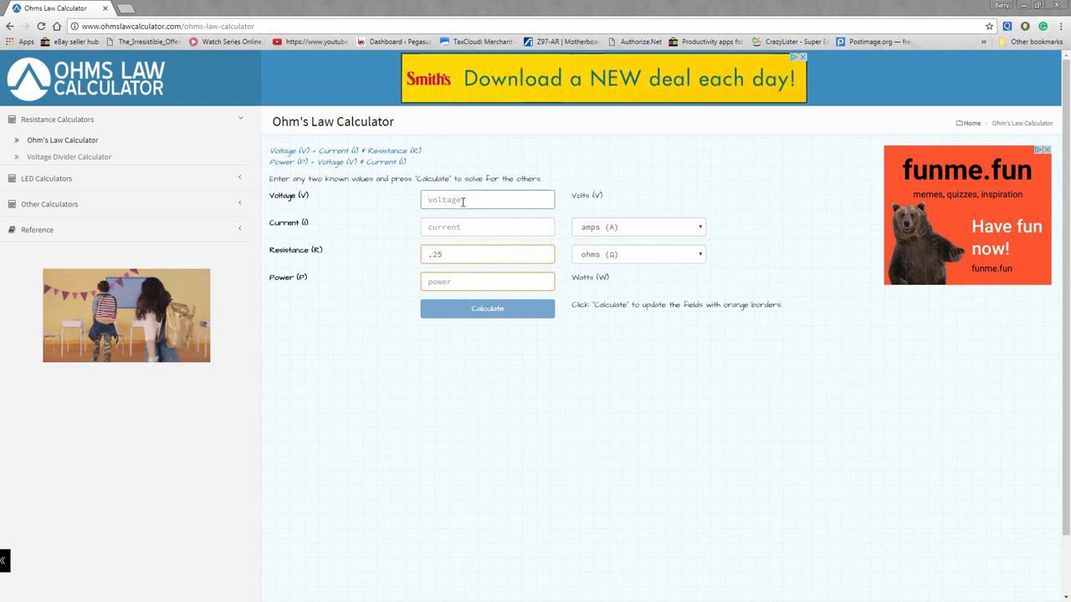
{"action": "type", "text": "5"}
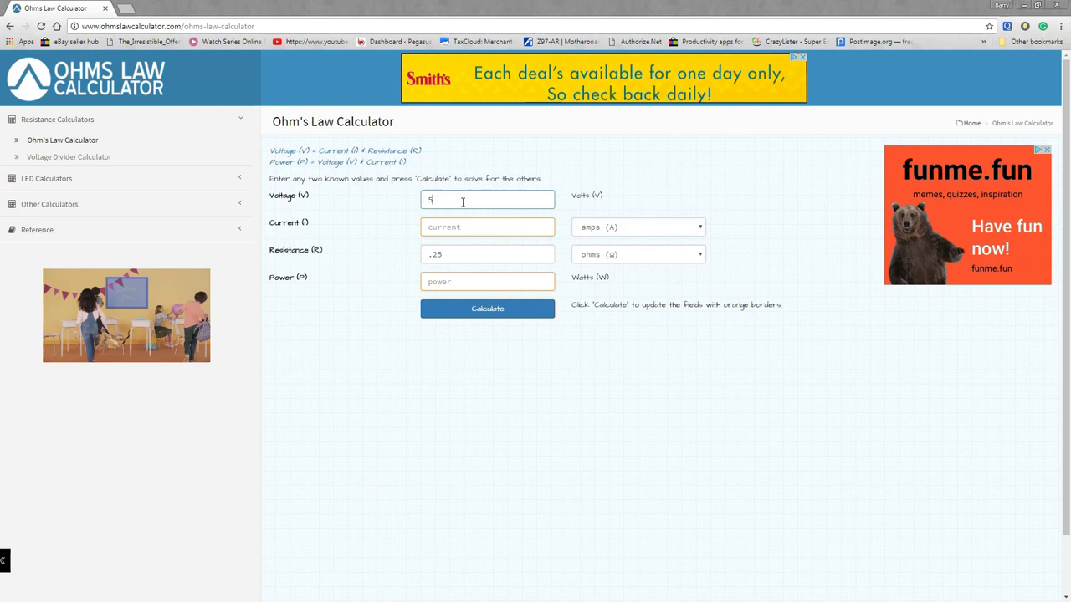
{"action": "left_click", "coordinate": [487, 318]}
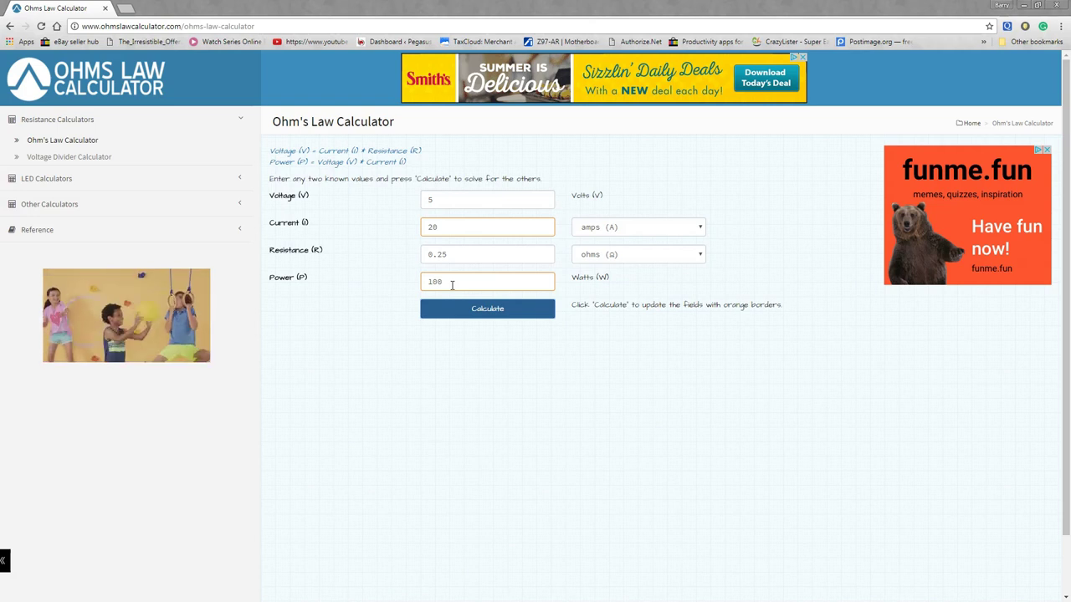
- Clear the values and calculate the voltage and current for a .25 ohm resistance and 60 W power
{"action": "key", "text": "F5"}
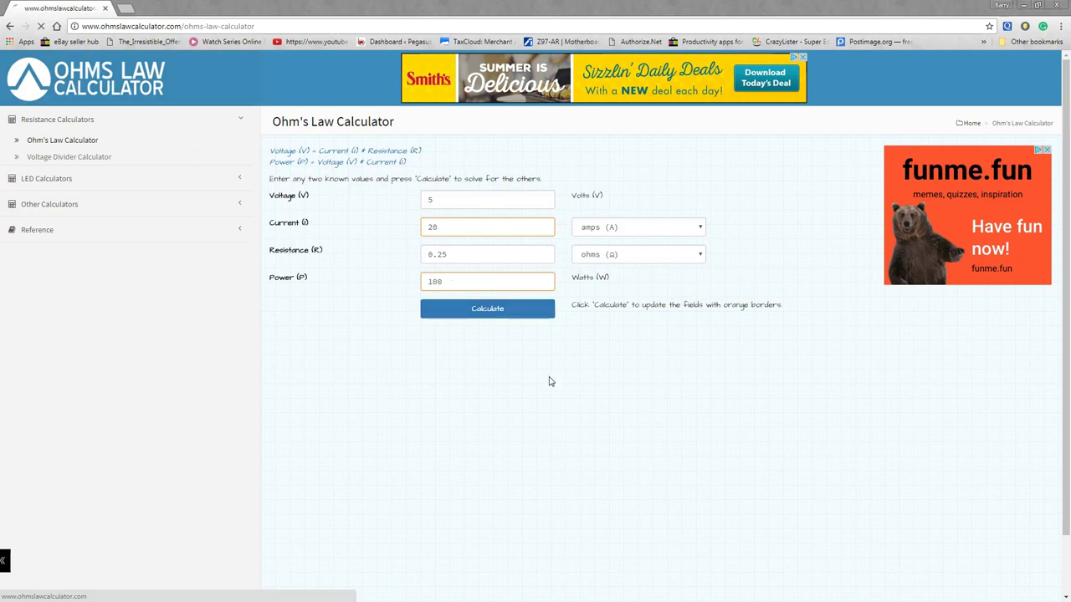
{"action": "left_click", "coordinate": [459, 255]}
{"action": "type", "text": ".25"}
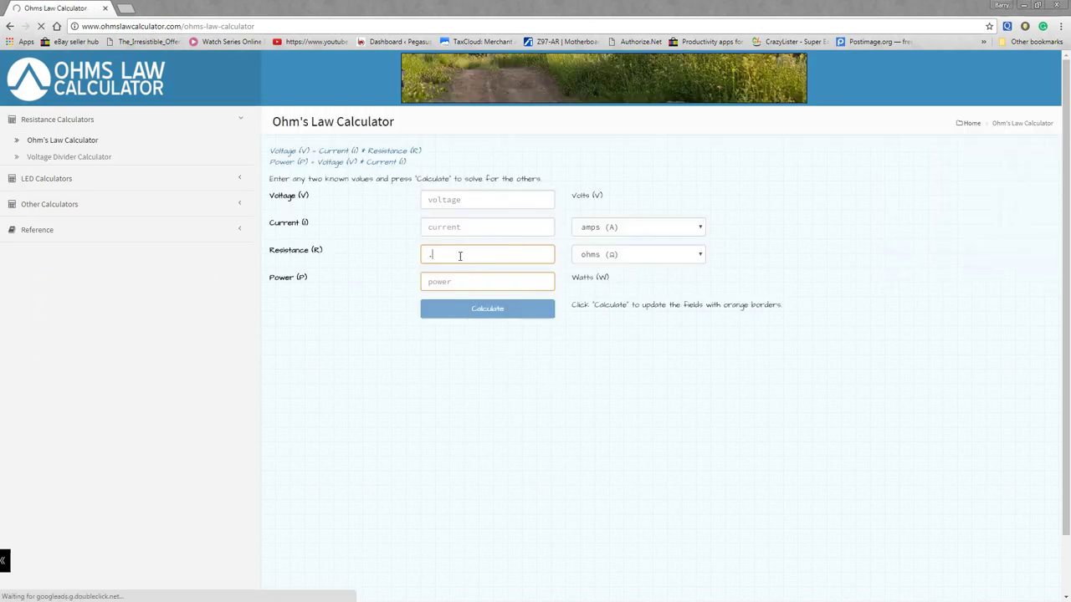
{"action": "left_click", "coordinate": [464, 277]}
{"action": "type", "text": "68"}
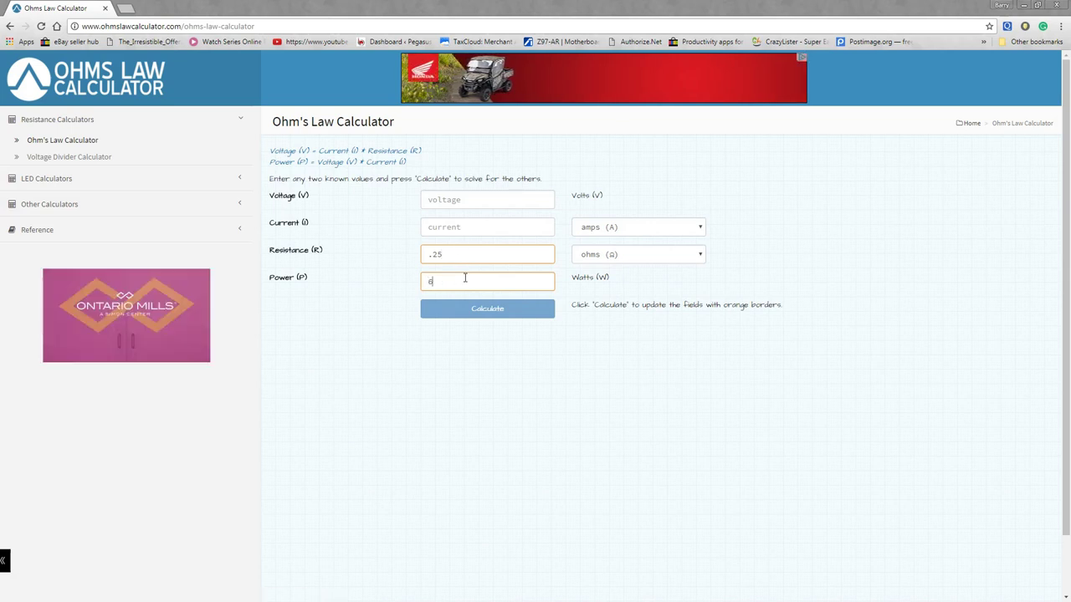
{"action": "left_click", "coordinate": [508, 310]}
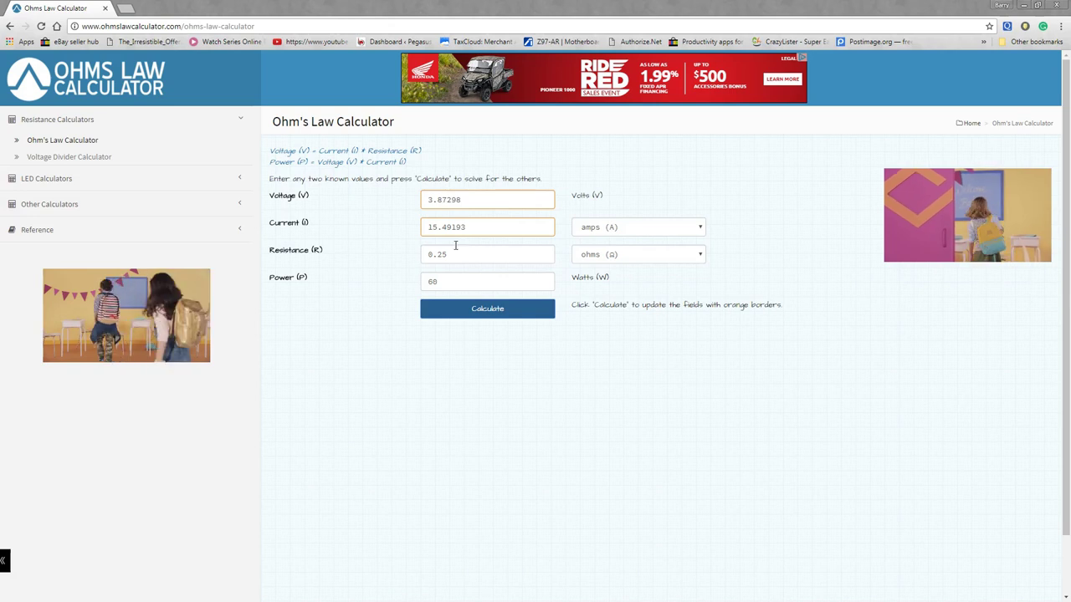
- Reset the form and calculate the voltage and current for a resistance of .8 ohms at 60 W
{"action": "left_click_drag", "start_coordinate": [455, 247], "coordinate": [347, 242]}
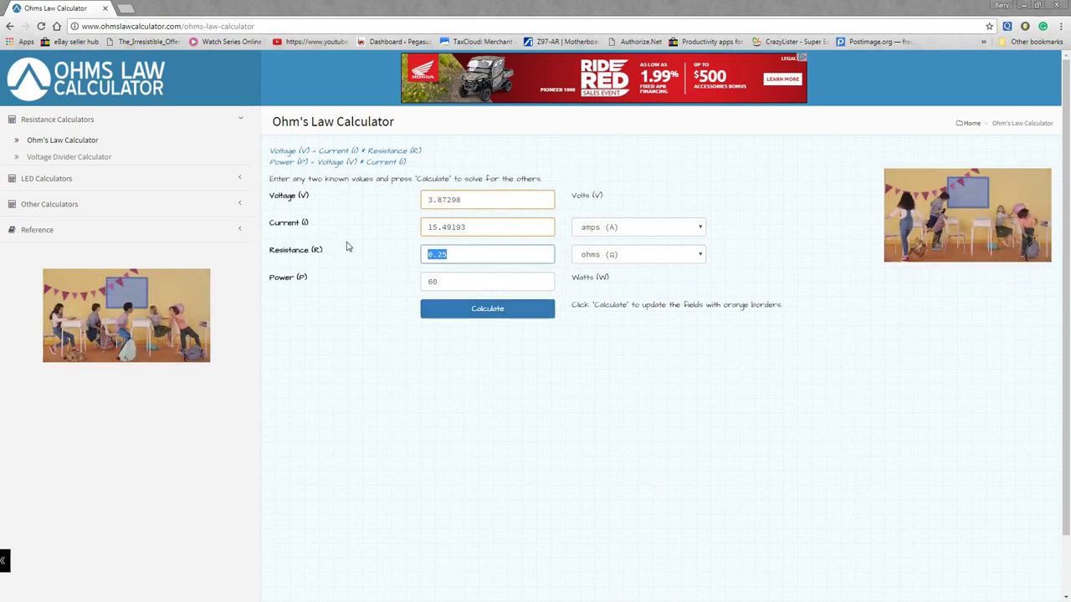
{"action": "type", "text": ".5"}
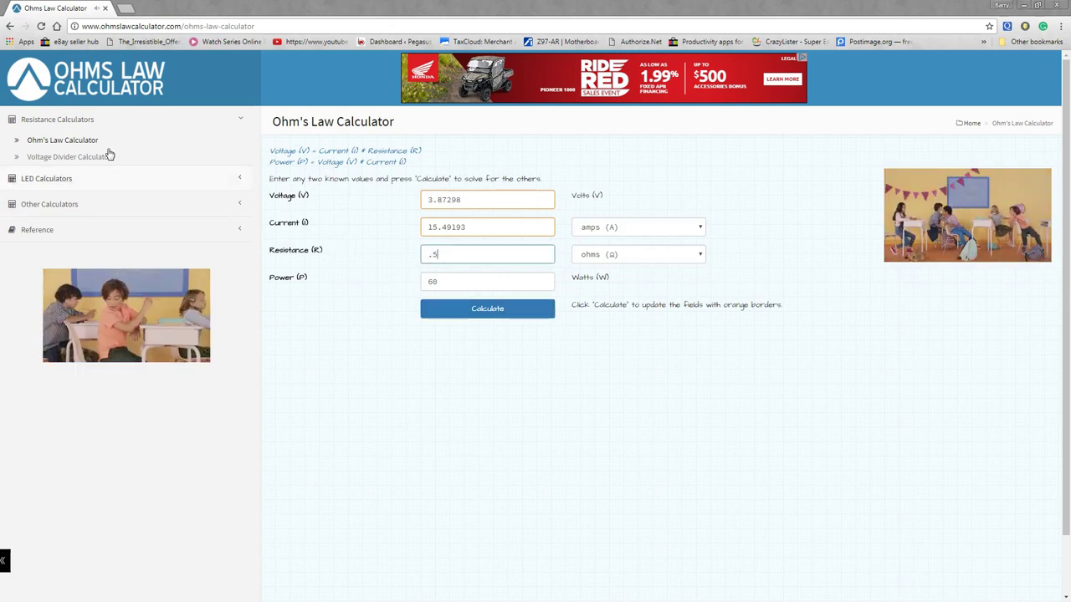
{"action": "key", "text": "F5"}
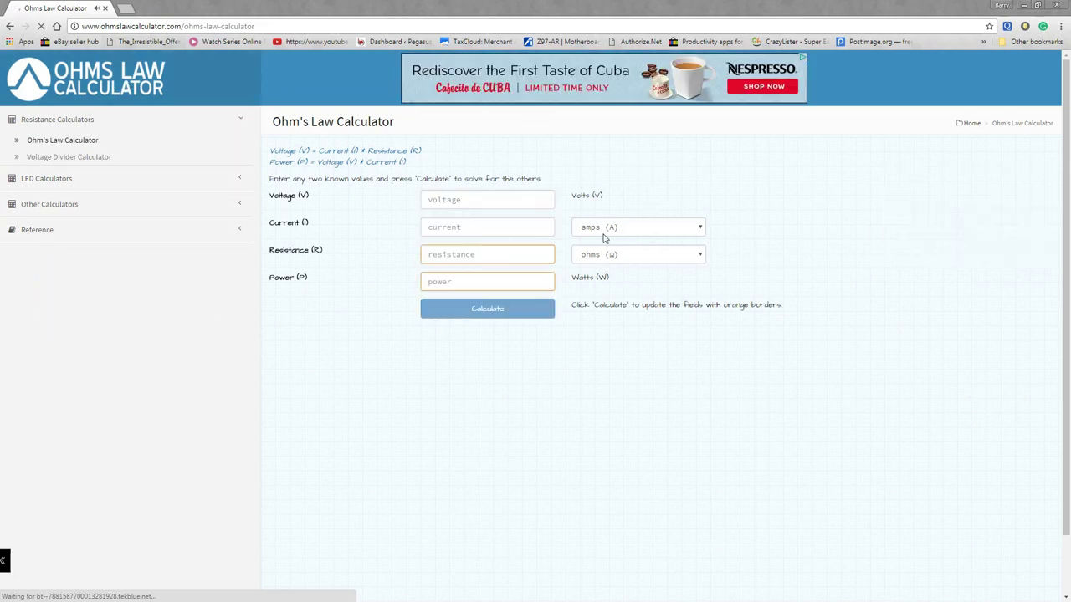
{"action": "left_click", "coordinate": [517, 255]}
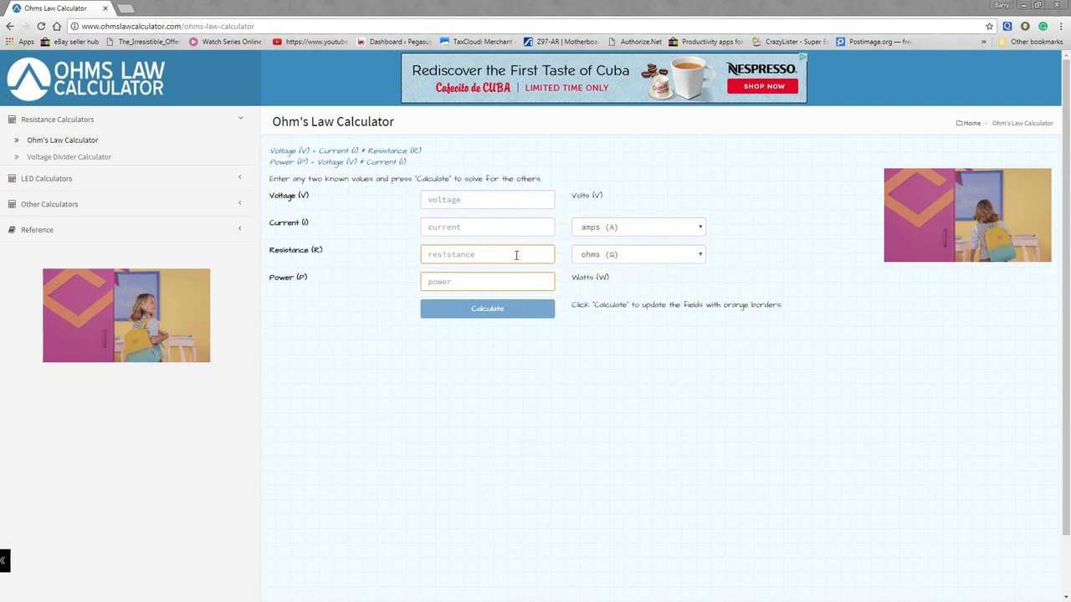
{"action": "type", "text": ".87"}
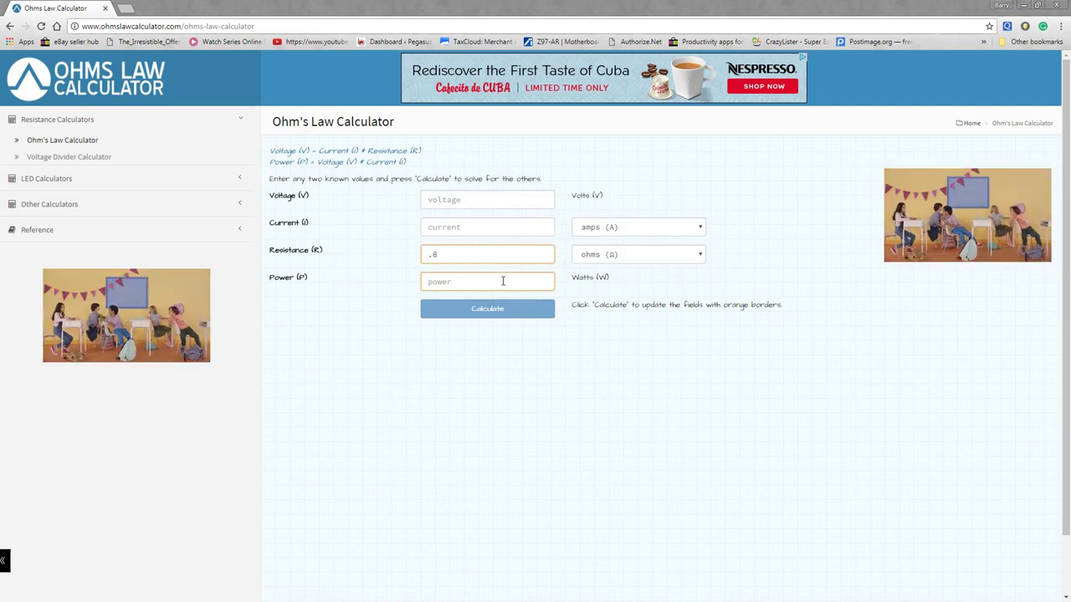
{"action": "left_click", "coordinate": [502, 281]}
{"action": "type", "text": "60"}
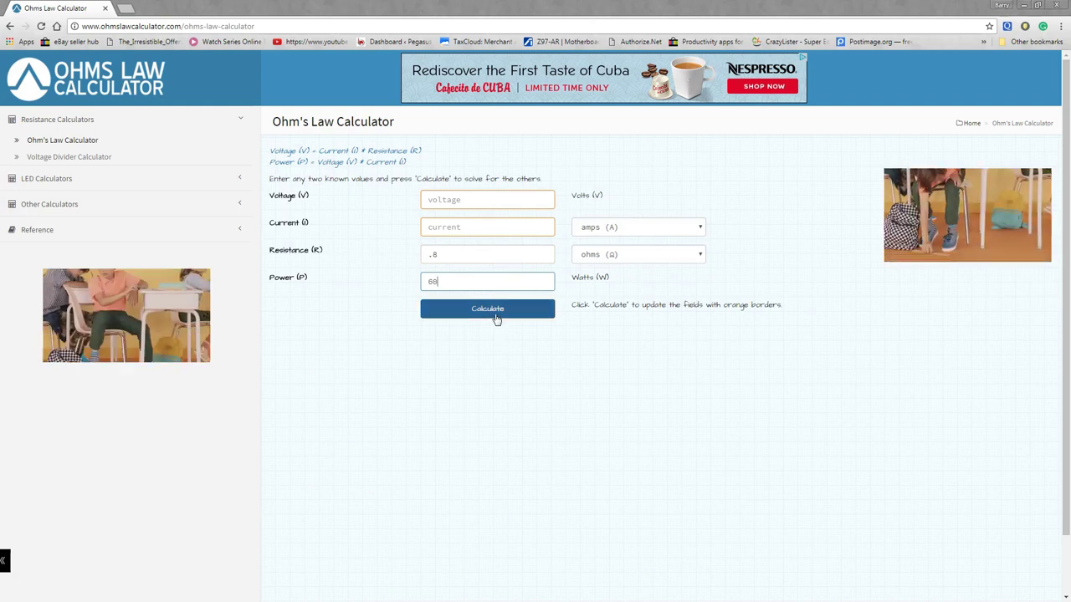
{"action": "left_click", "coordinate": [495, 318]}
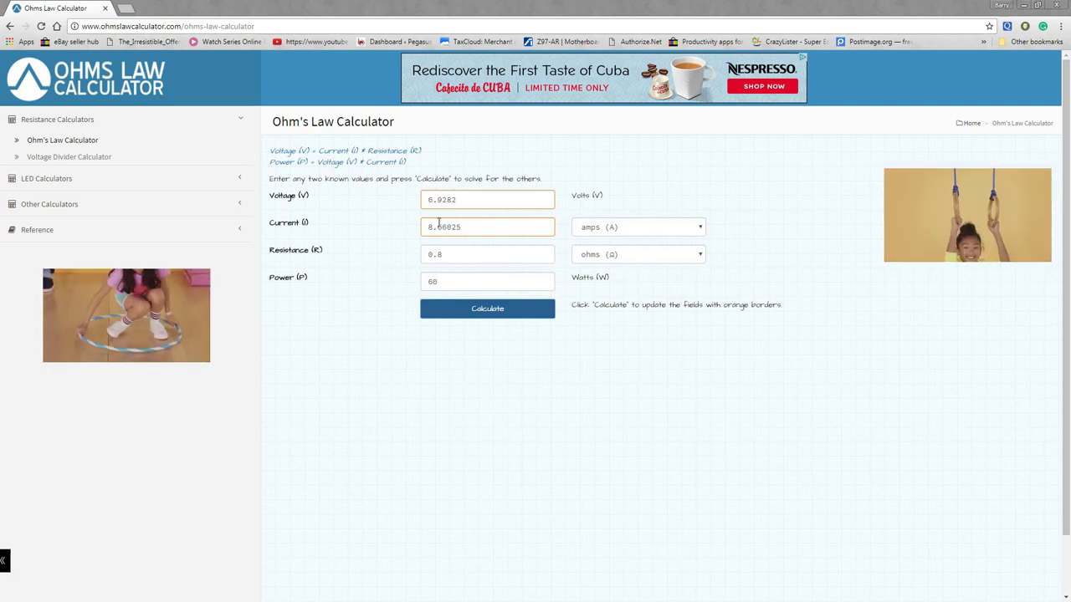
- Clear the form and calculate the current and power for 5 V across a .8 ohm resistance
{"action": "left_click", "coordinate": [481, 307]}
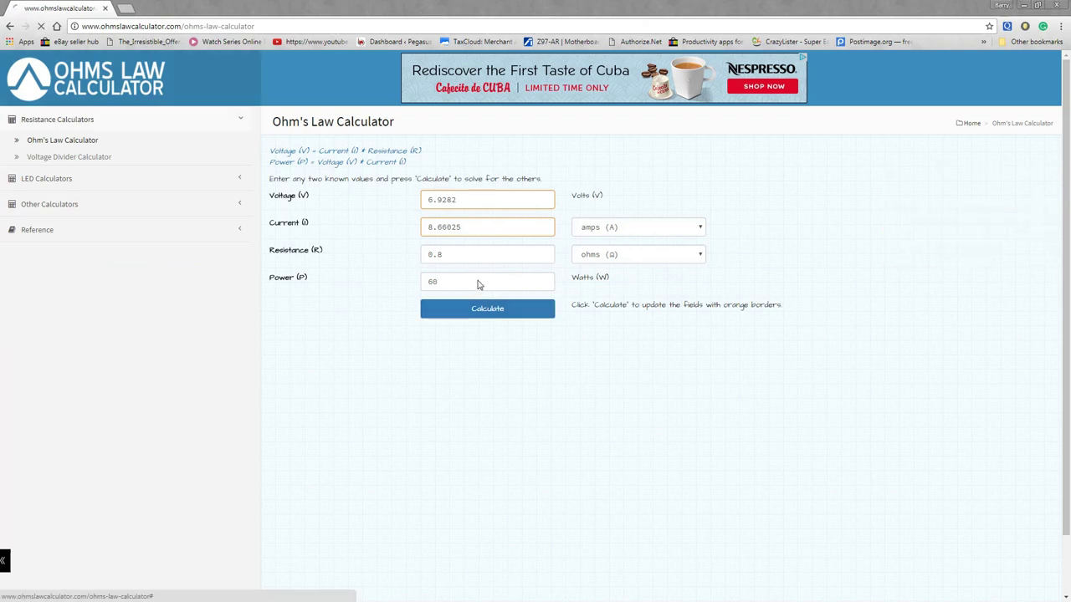
{"action": "left_click", "coordinate": [466, 200]}
{"action": "type", "text": "5"}
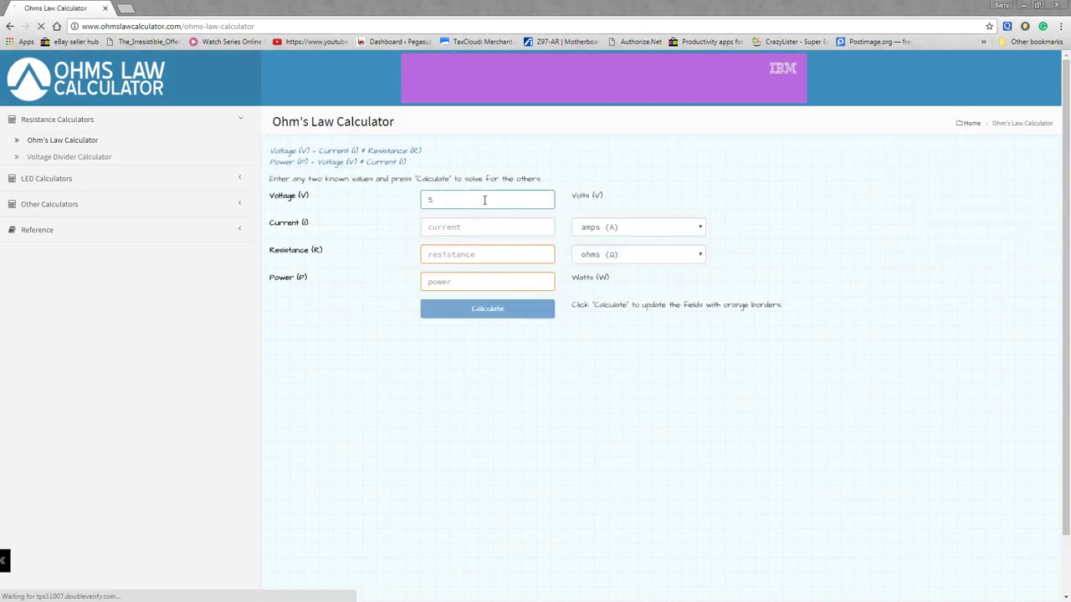
{"action": "left_click", "coordinate": [514, 256]}
{"action": "type", "text": ".8"}
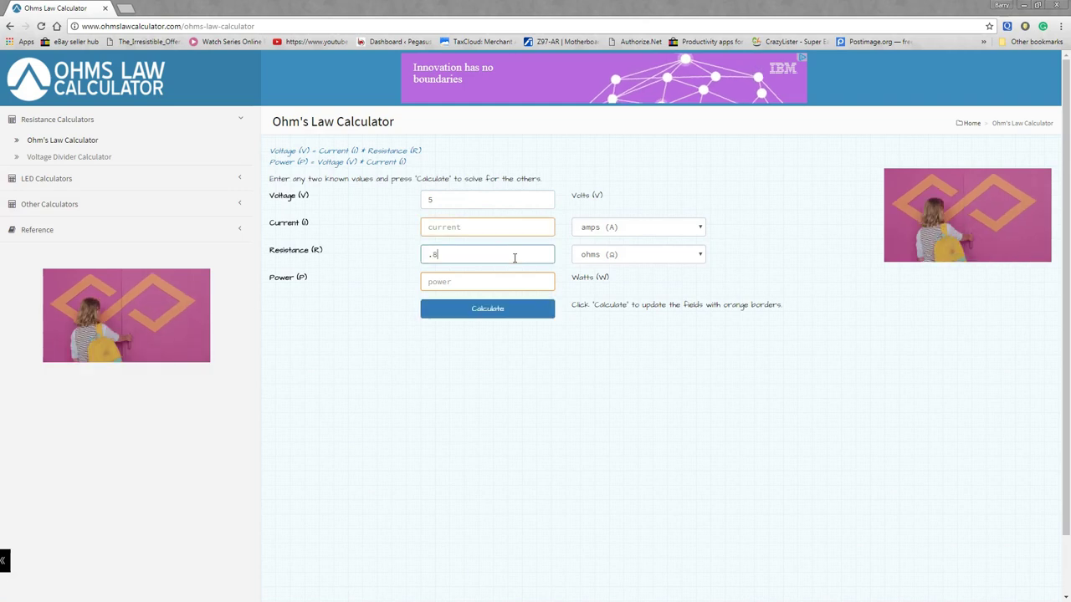
{"action": "left_click", "coordinate": [502, 308]}
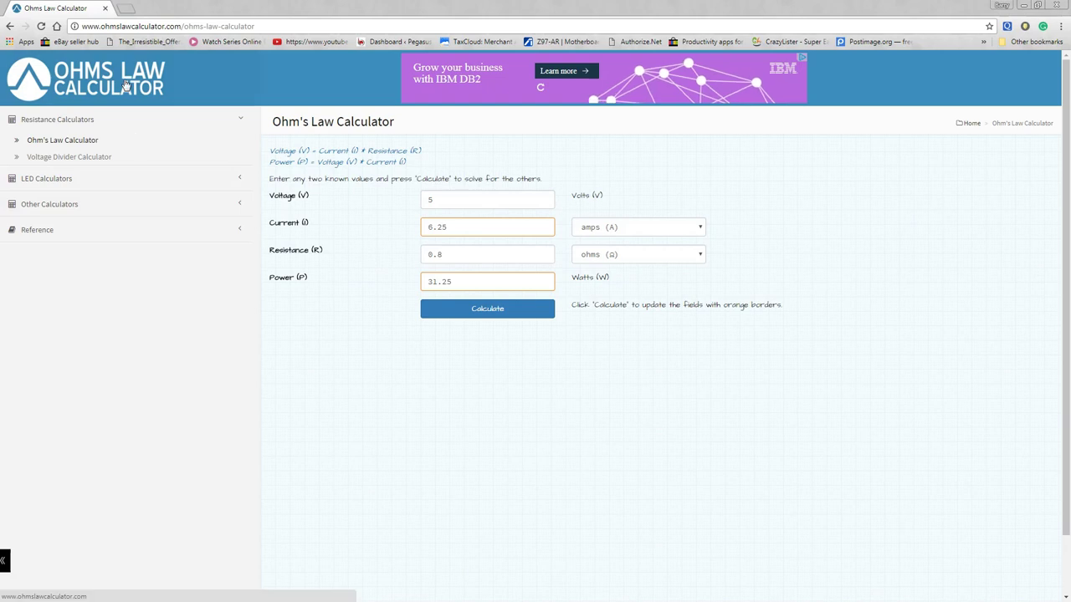
- Reload the Ohm's Law Calculator and compute the current and resistance for 9 V and 220 W
{"action": "left_click", "coordinate": [136, 140]}
{"action": "left_click", "coordinate": [495, 203]}
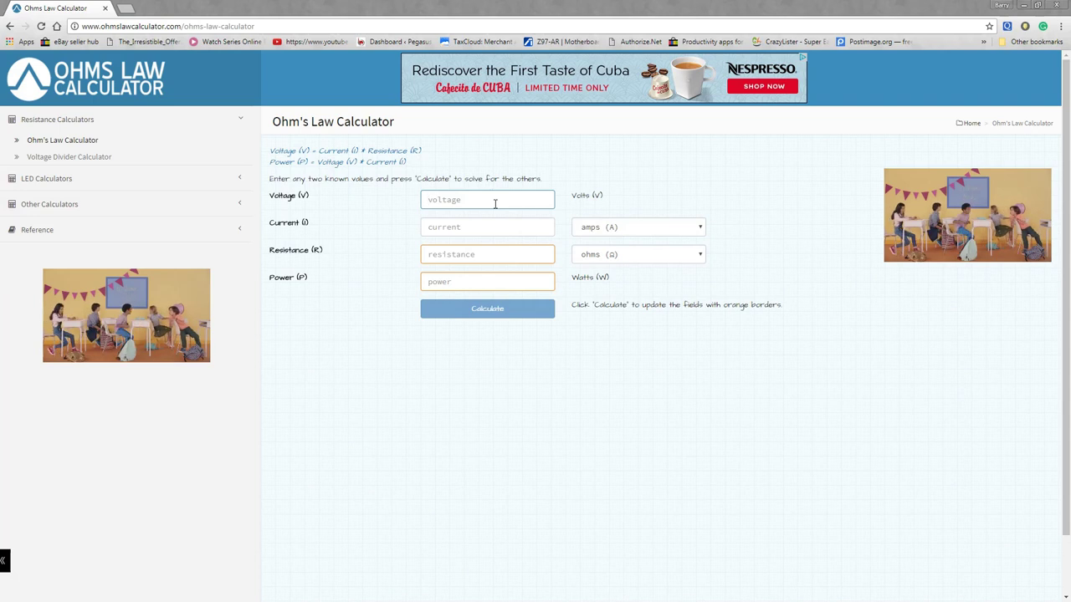
{"action": "type", "text": "9"}
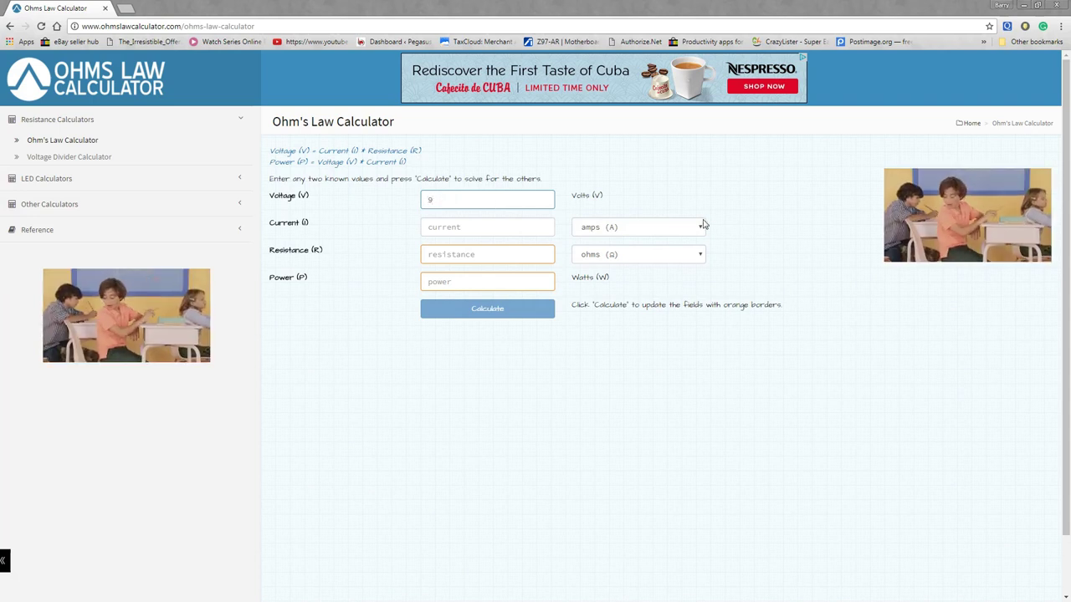
{"action": "left_click", "coordinate": [443, 283]}
{"action": "type", "text": "220"}
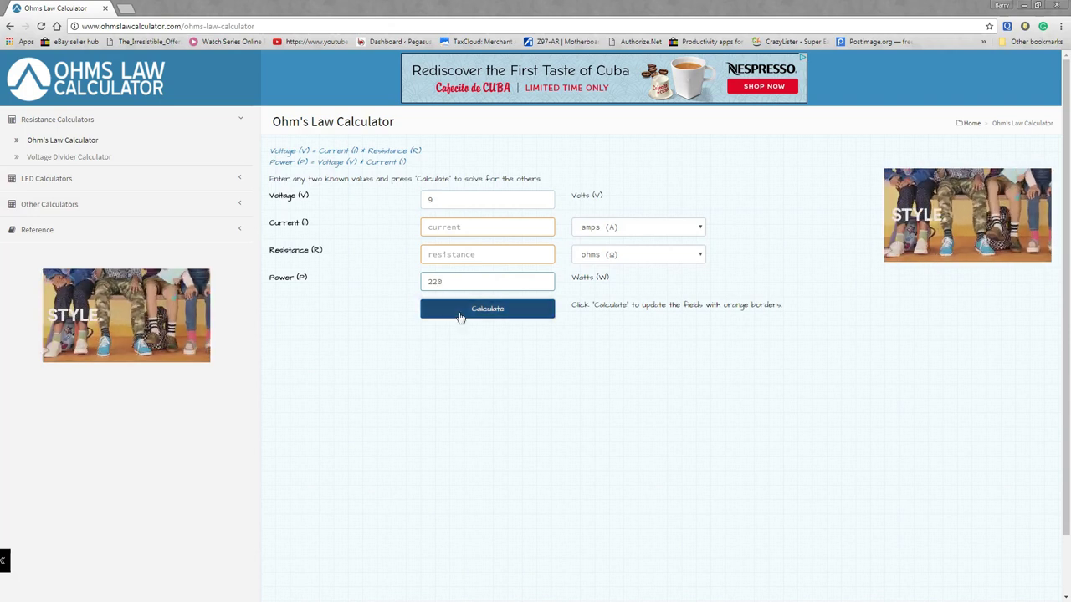
{"action": "left_click", "coordinate": [461, 309]}
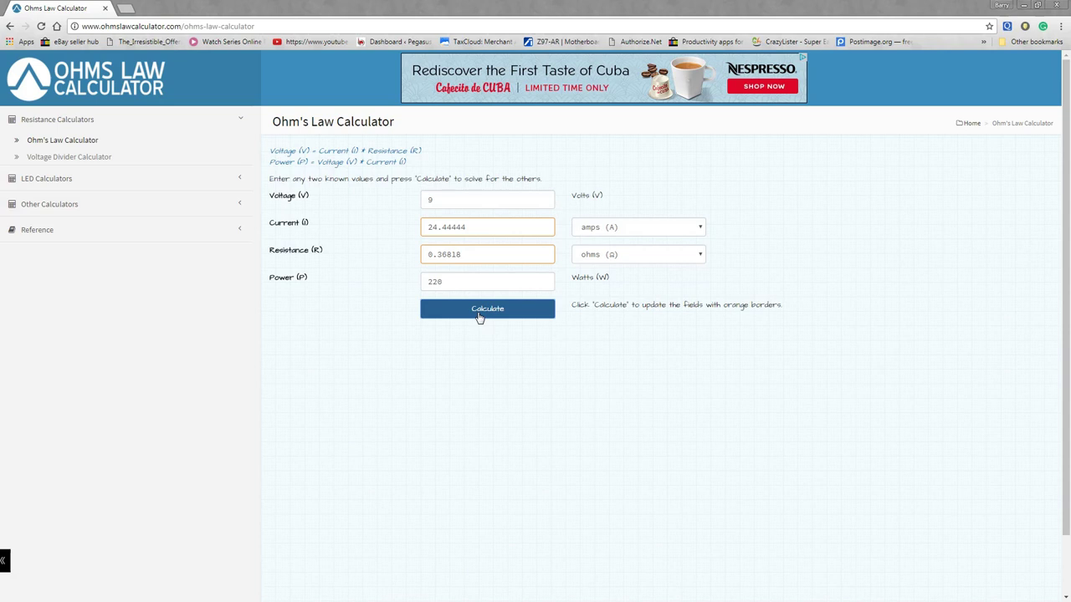
- Reload the calculator and compute the current and power for 6.5 V across a .36 ohm resistance
{"action": "key", "text": "F5"}
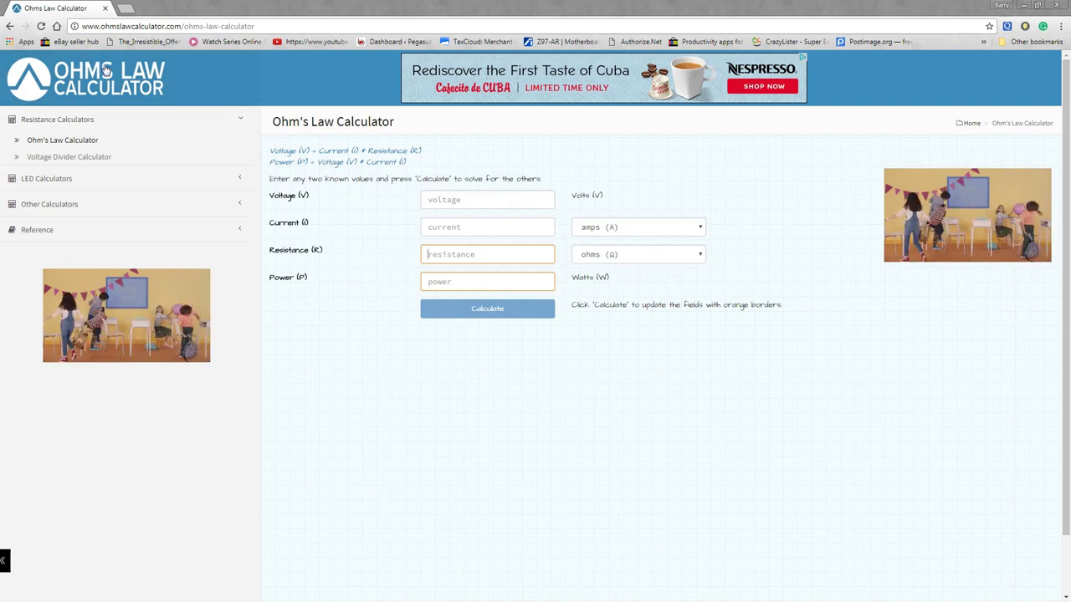
{"action": "left_click", "coordinate": [9, 27]}
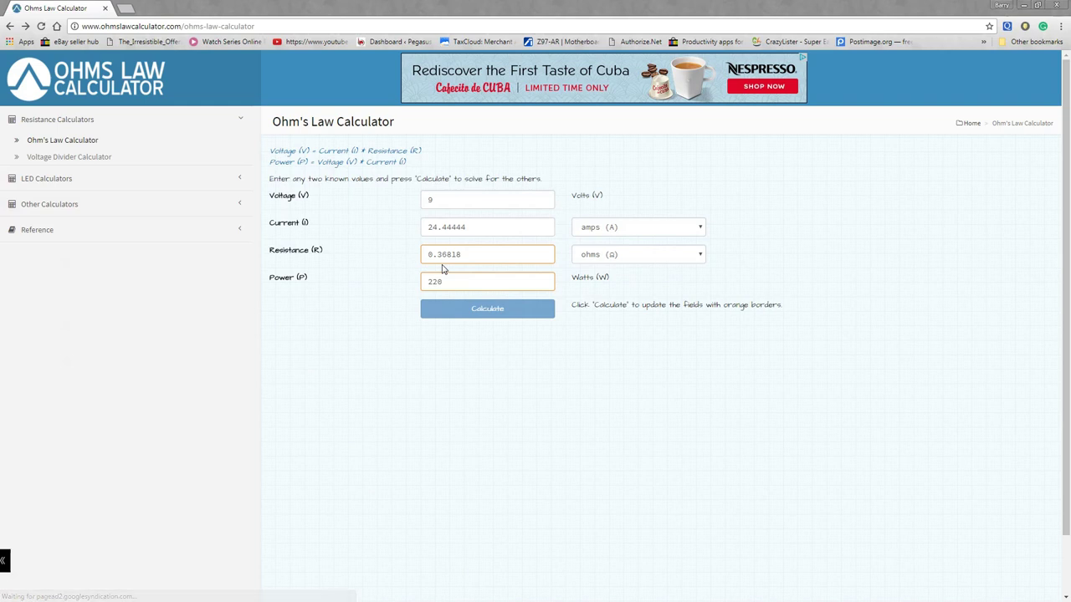
{"action": "type", "text": ".36"}
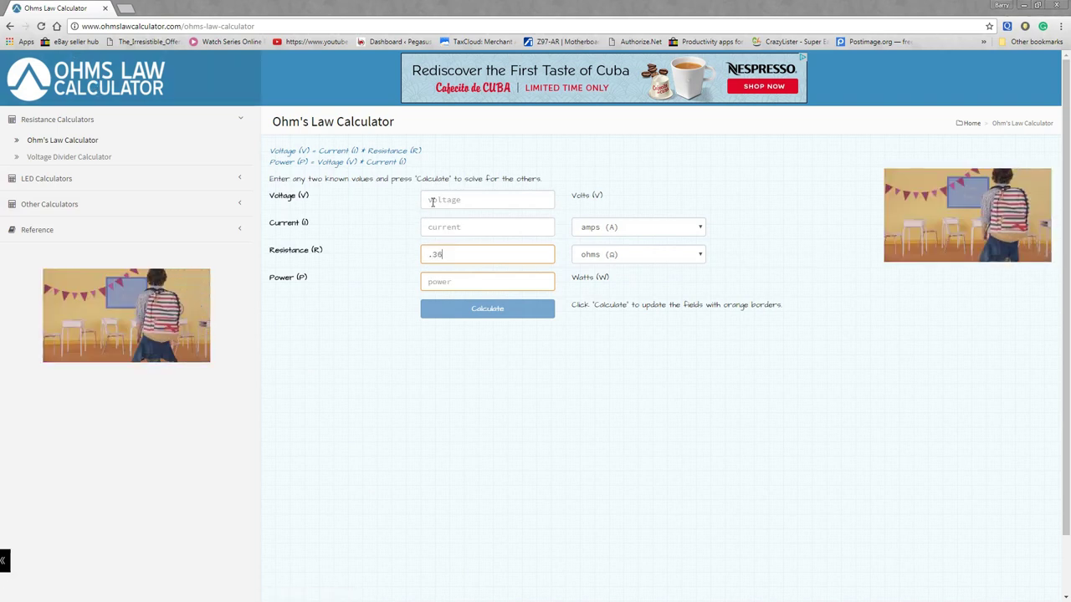
{"action": "left_click", "coordinate": [435, 201]}
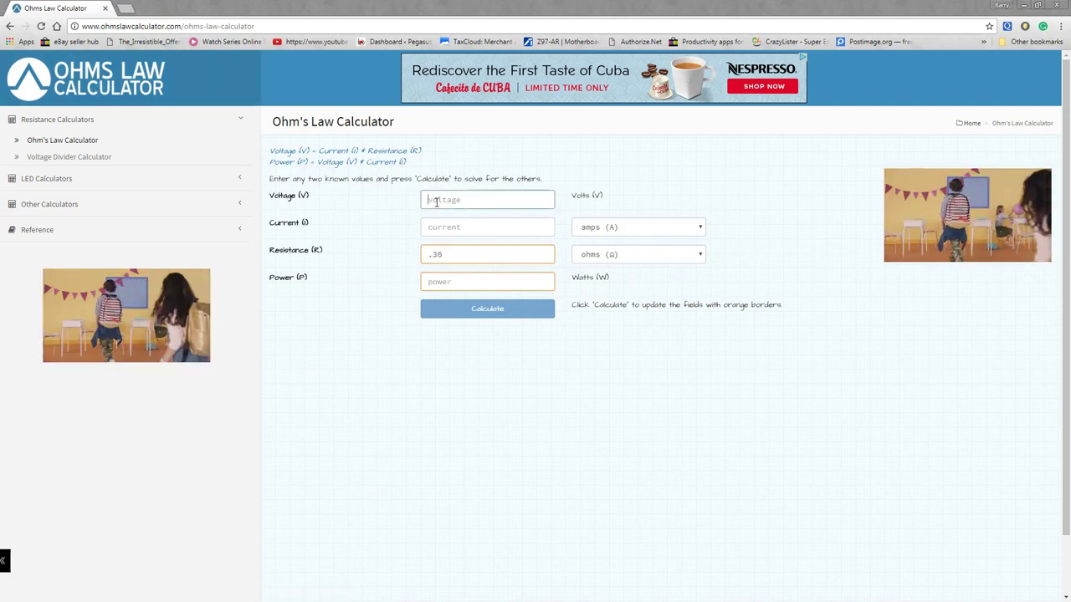
{"action": "type", "text": "6.5"}
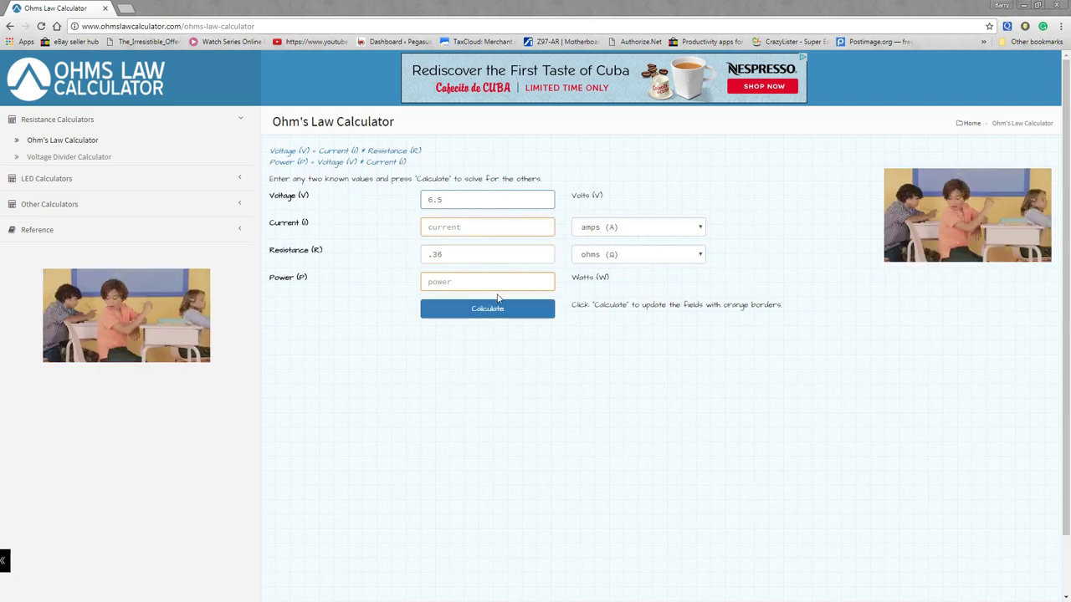
{"action": "left_click", "coordinate": [506, 318]}
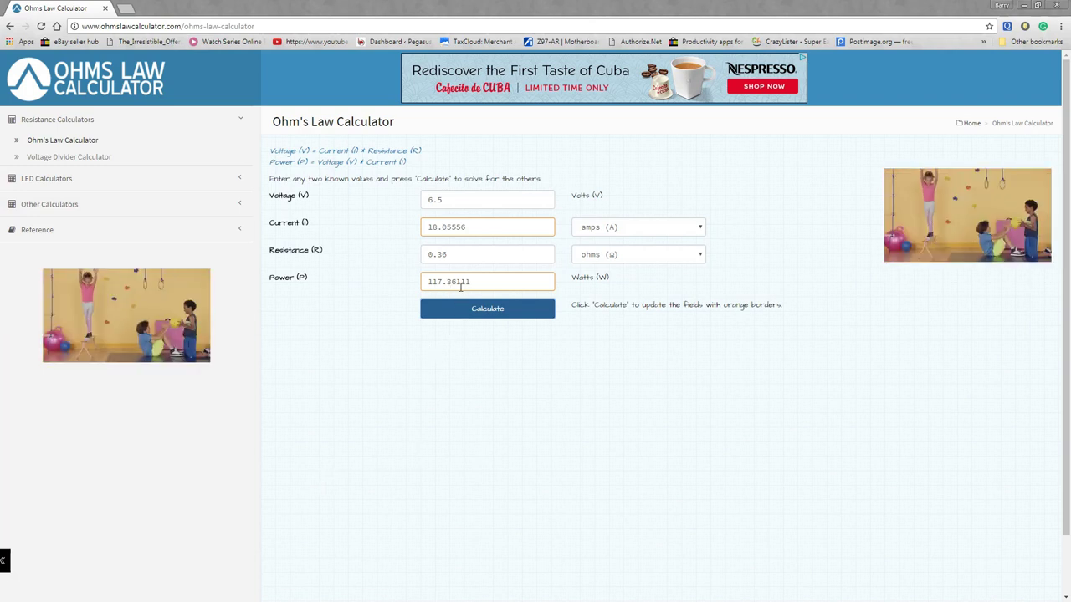
- Clear the form and calculate the current and resistance for 6.5 V at 220 W
{"action": "left_click", "coordinate": [123, 97]}
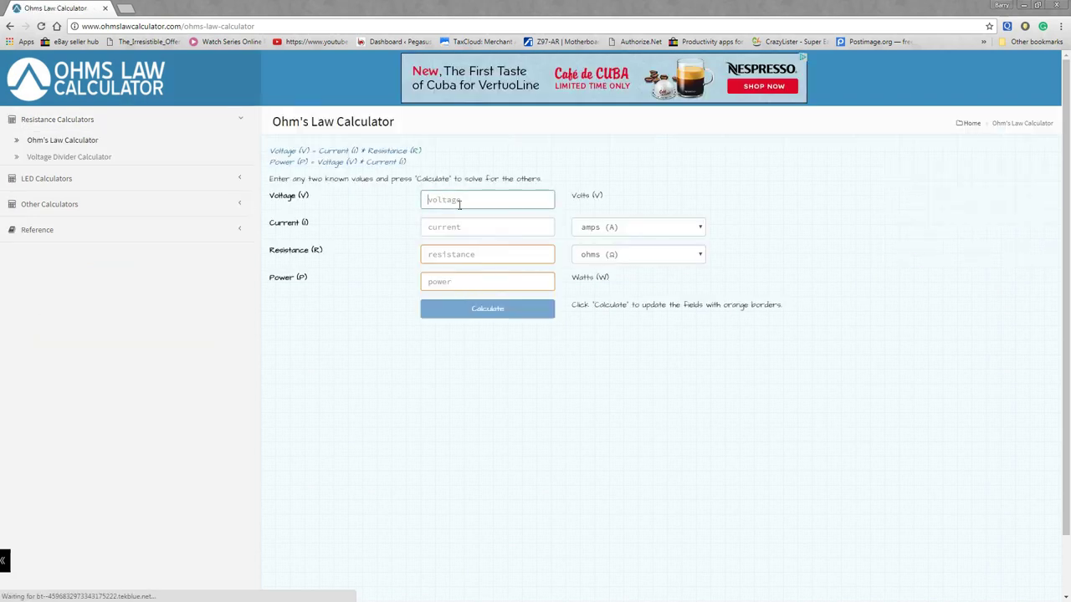
{"action": "type", "text": "6.5"}
{"action": "left_click", "coordinate": [456, 282]}
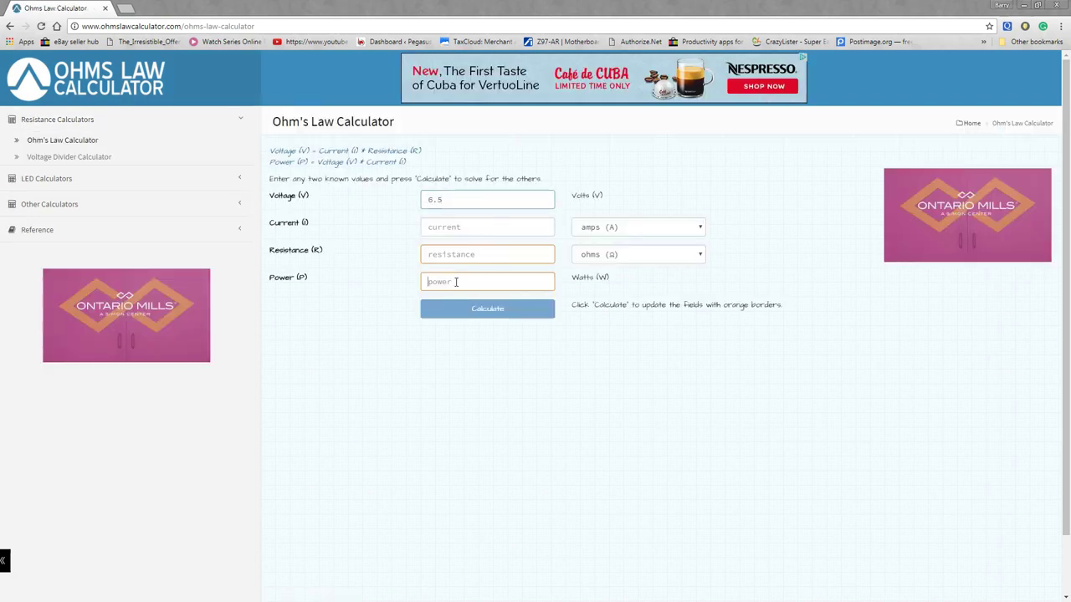
{"action": "type", "text": "220"}
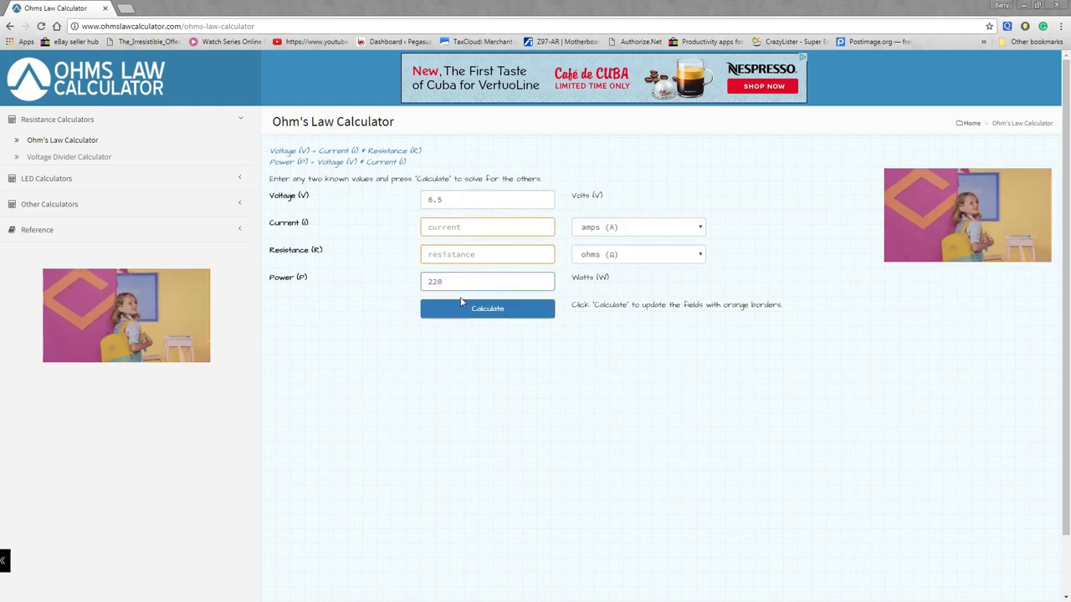
{"action": "left_click", "coordinate": [461, 306]}
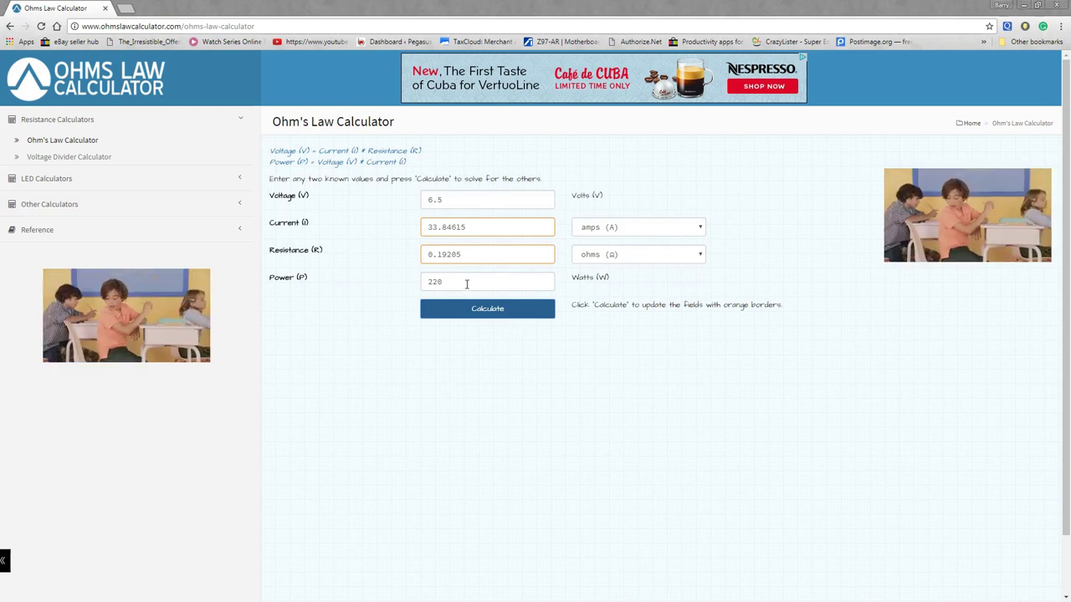
{"action": "left_click_drag", "start_coordinate": [467, 284], "coordinate": [370, 292]}
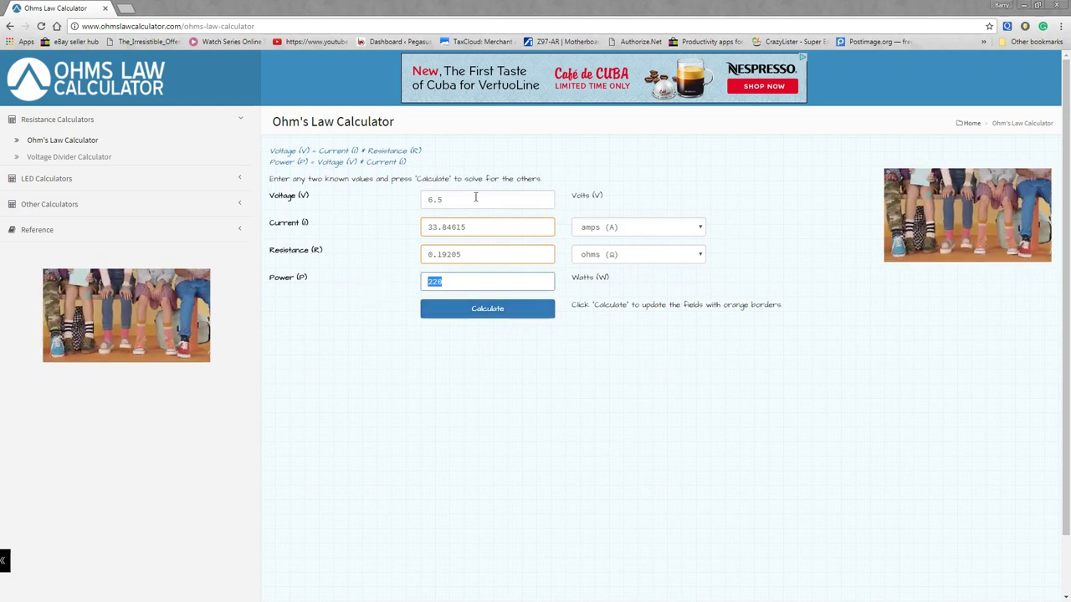
{"action": "left_click_drag", "start_coordinate": [475, 197], "coordinate": [427, 199]}
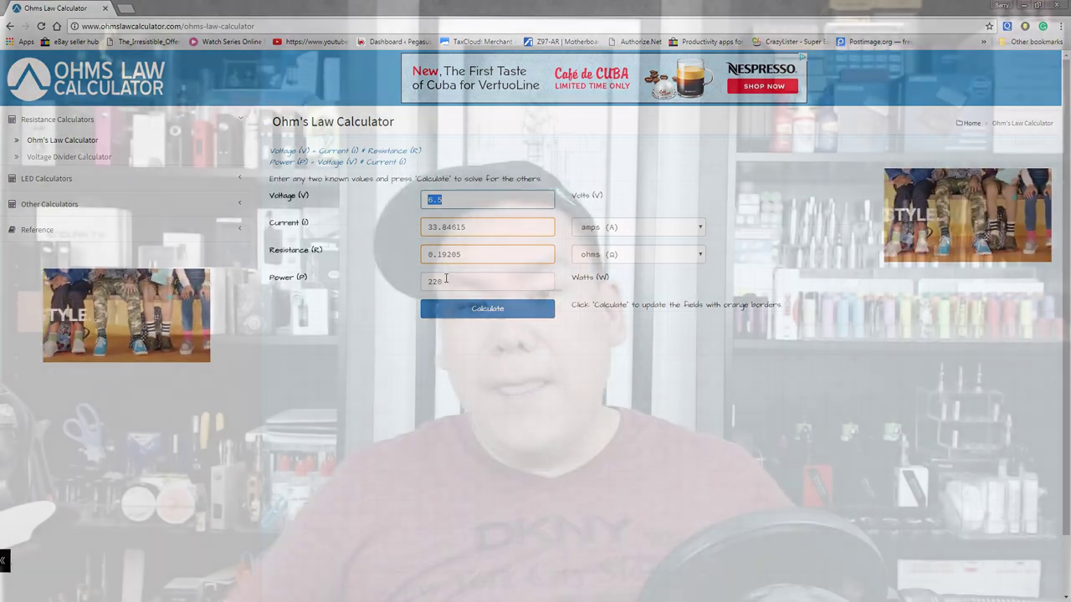